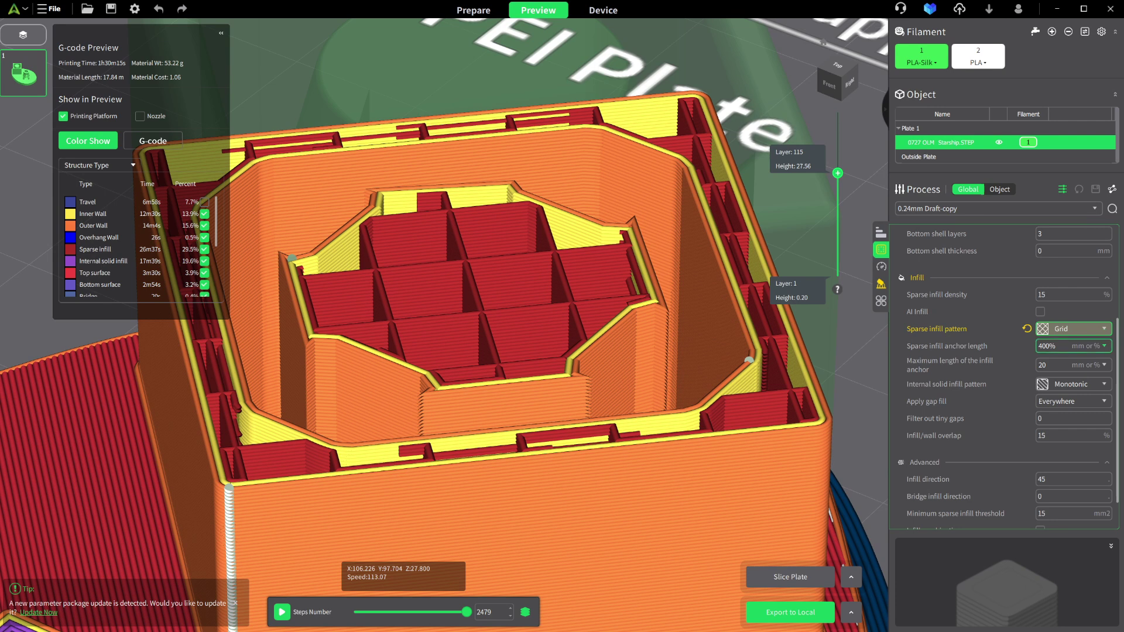
left_click(1071, 329)
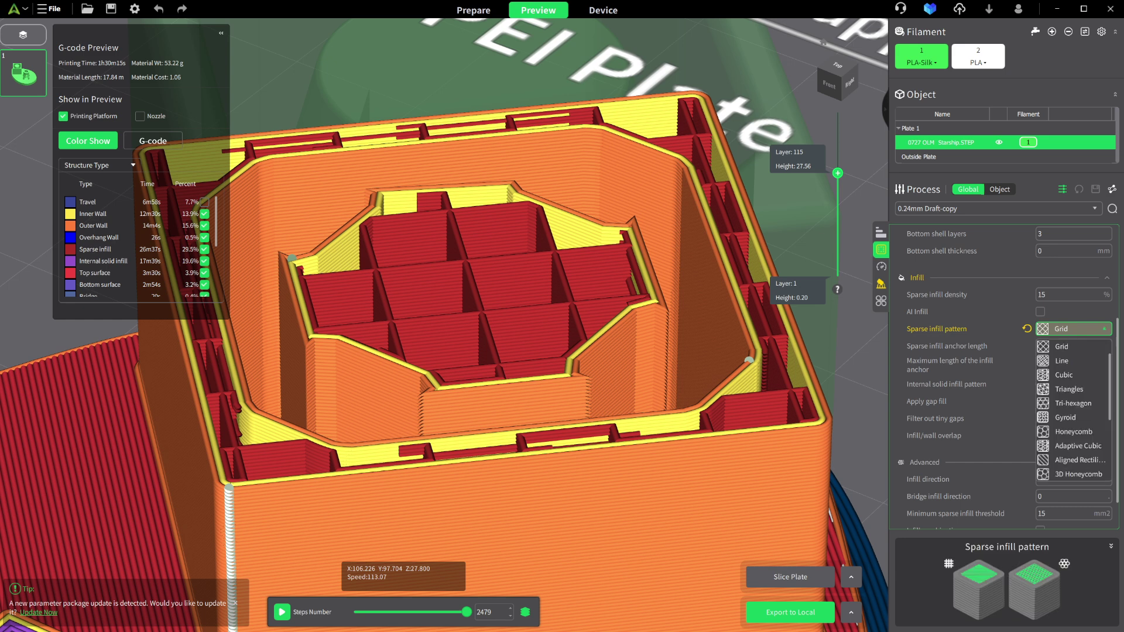
scroll(1071, 374, "up", 1)
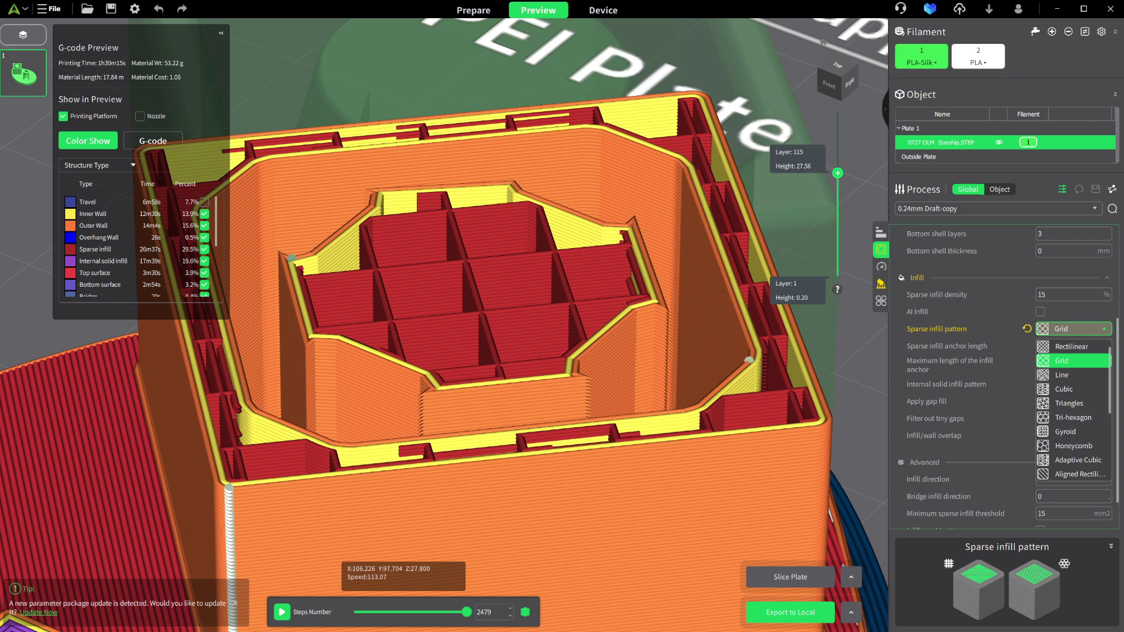
scroll(1071, 360, "up", 1)
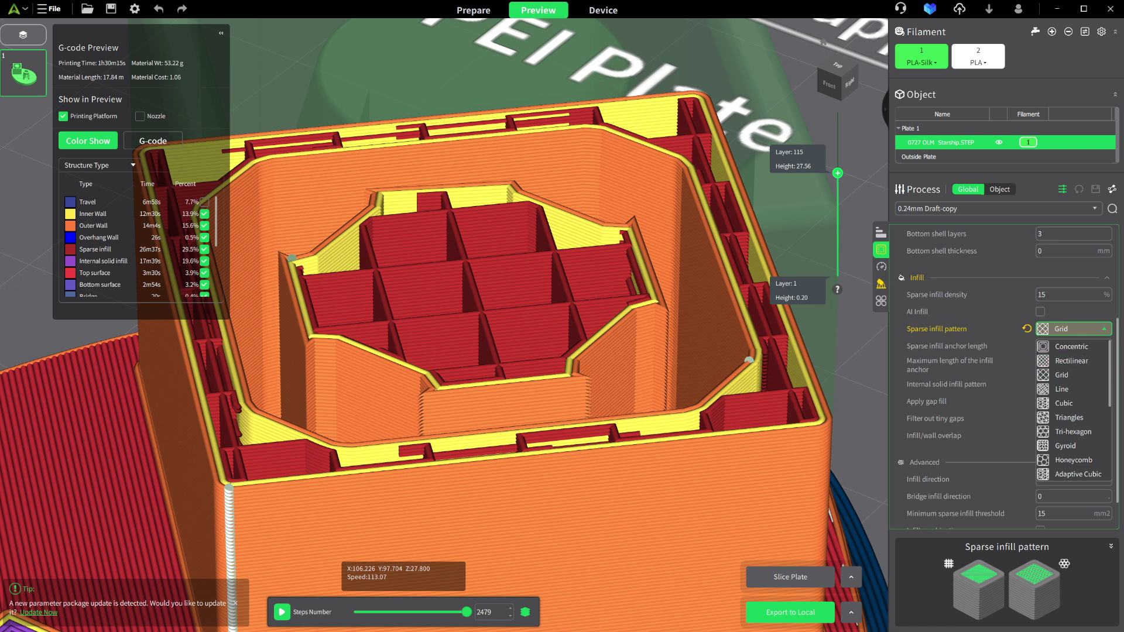
Step layer 115's toolpath backward and forward to examine how the grid infill lines are laid and cross each other
left_click_drag(467, 612, 465, 613)
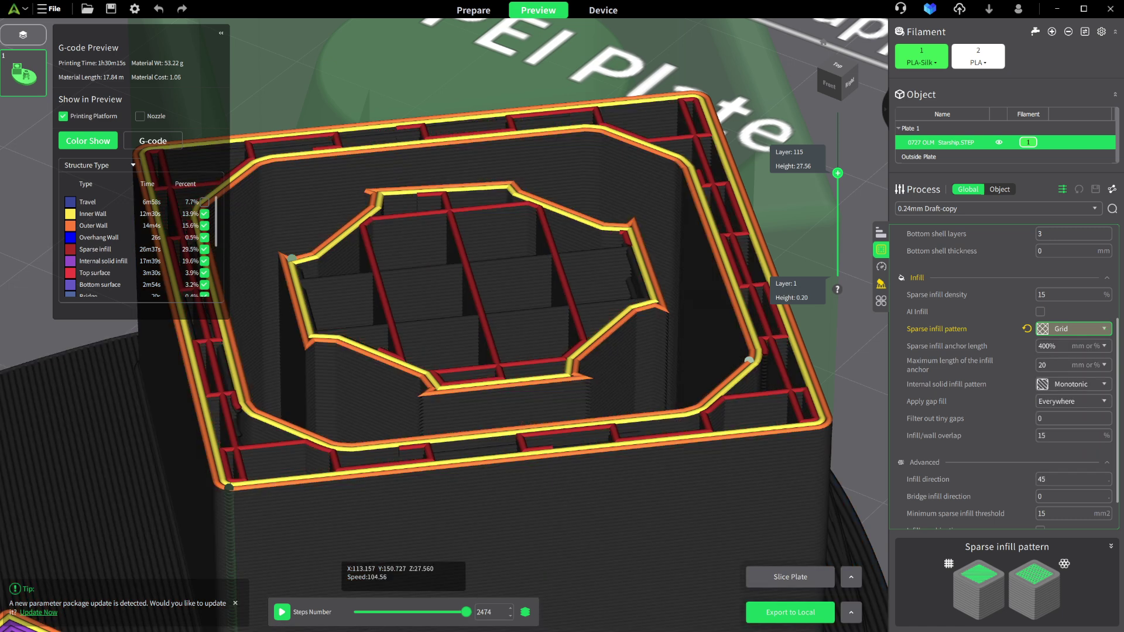
key("Left")
key("Left")
key("Left")
key("Left")
key("Left")
key("Left")
key("Left")
key("Left")
key("Left")
key("Left")
key("Left")
key("Right")
key("Right")
key("Right")
key("Right")
key("Right")
key("Right")
key("Right")
key("Right")
key("Right")
key("Right")
key("Right")
key("Right")
key("Right")
key("Right")
key("Right")
key("Right")
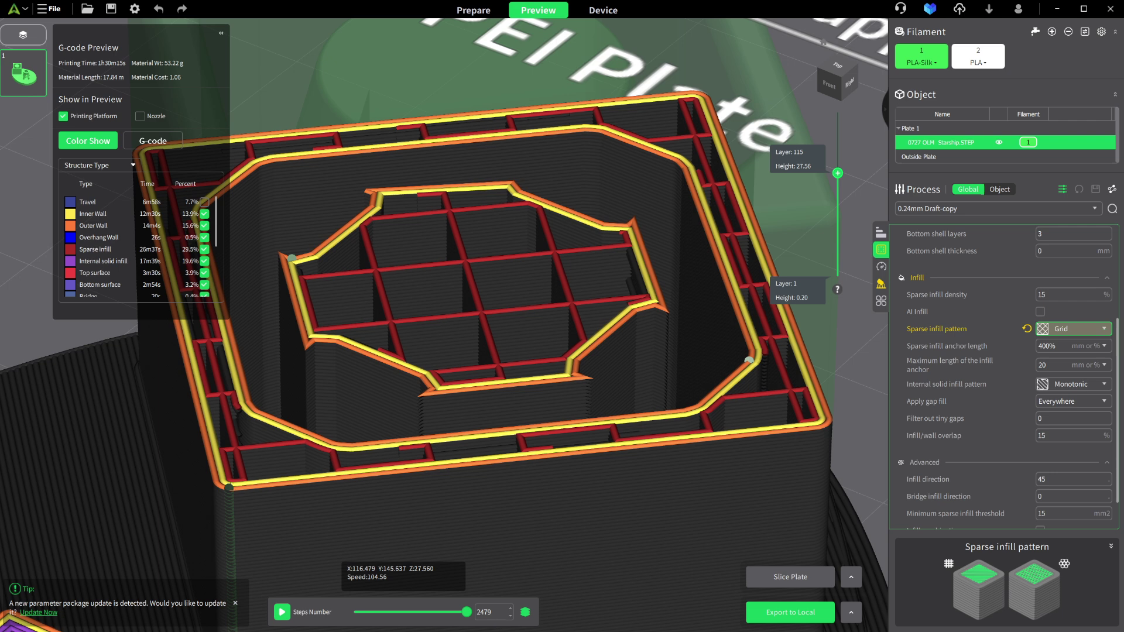
Set the sparse infill pattern to Rectilinear and slice the plate
left_click(1073, 329)
scroll(1074, 374, "up", 2)
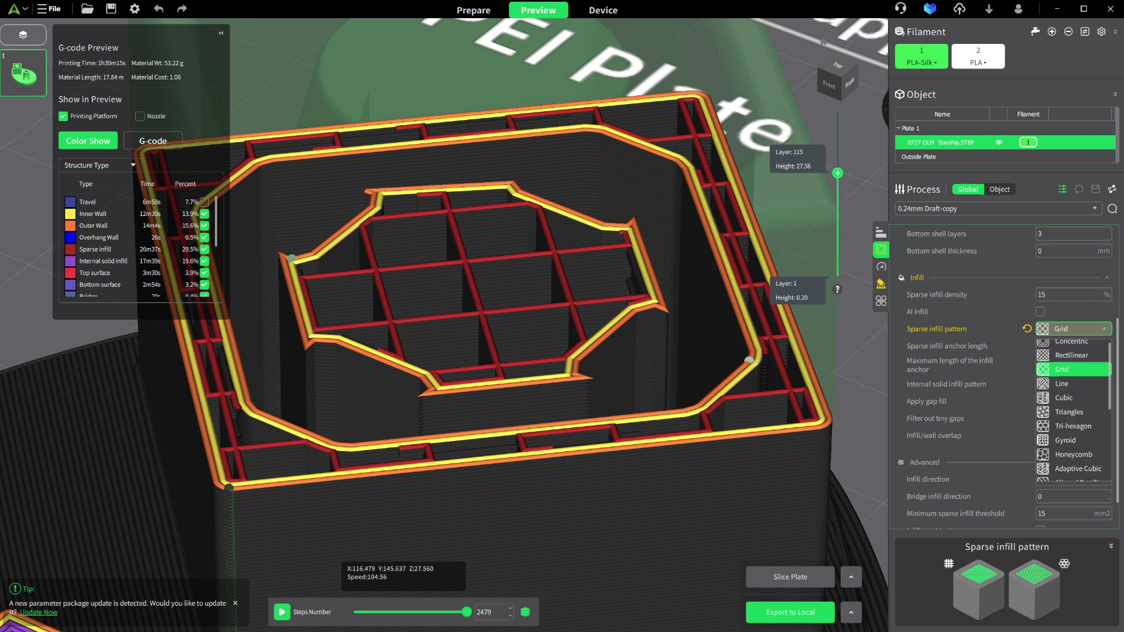
left_click(1071, 356)
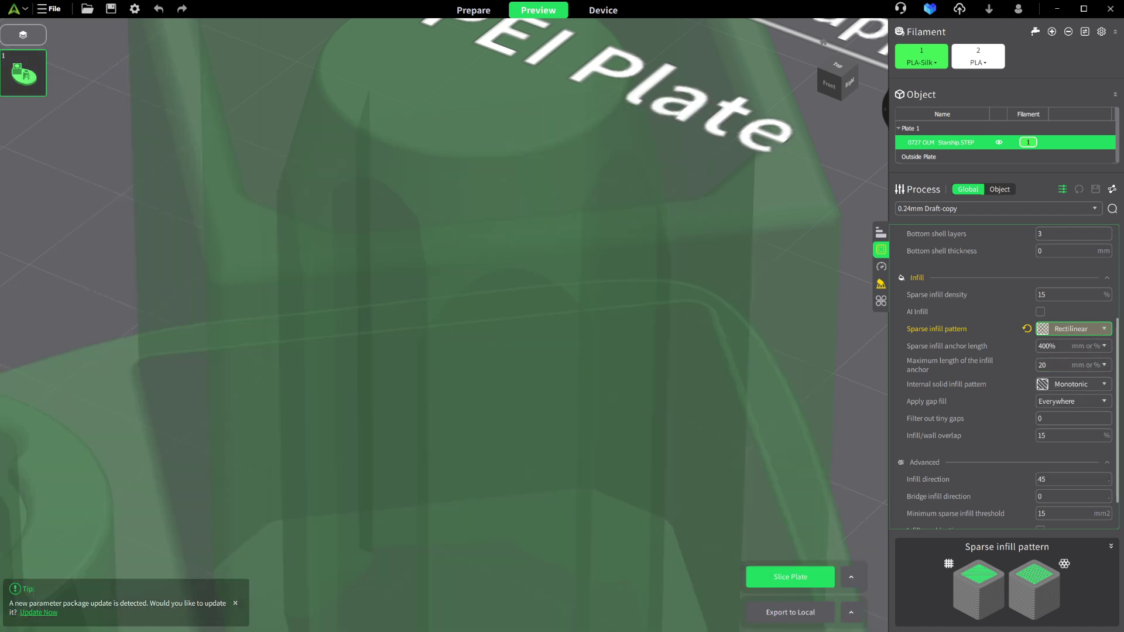
left_click(790, 577)
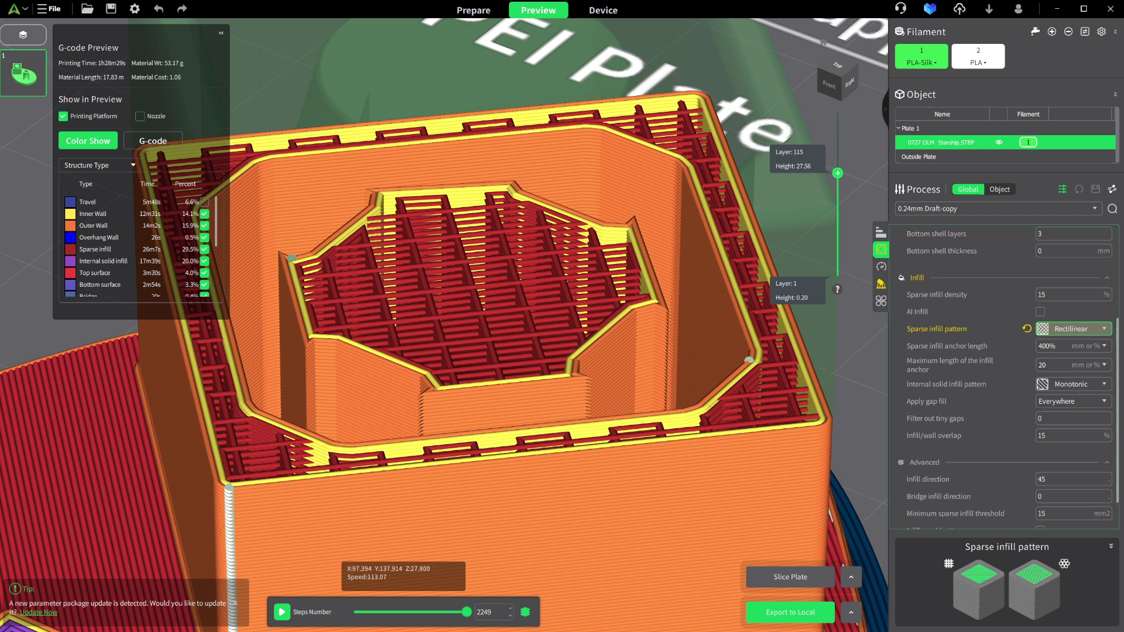
Step layer 115's toolpath backward and forward to examine the direction of the rectilinear infill lines
key("Left")
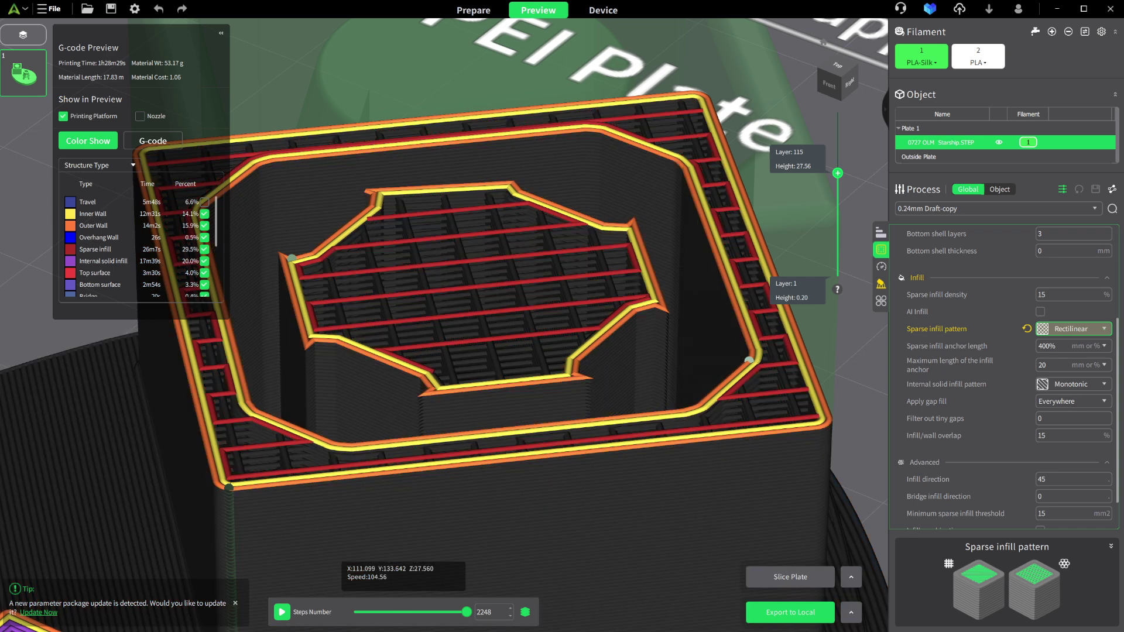
key("Left")
key("Left")
key("Left")
key("Left")
key("Left")
key("Left")
key("Left")
key("Left")
key("Left")
key("Left")
key("Left")
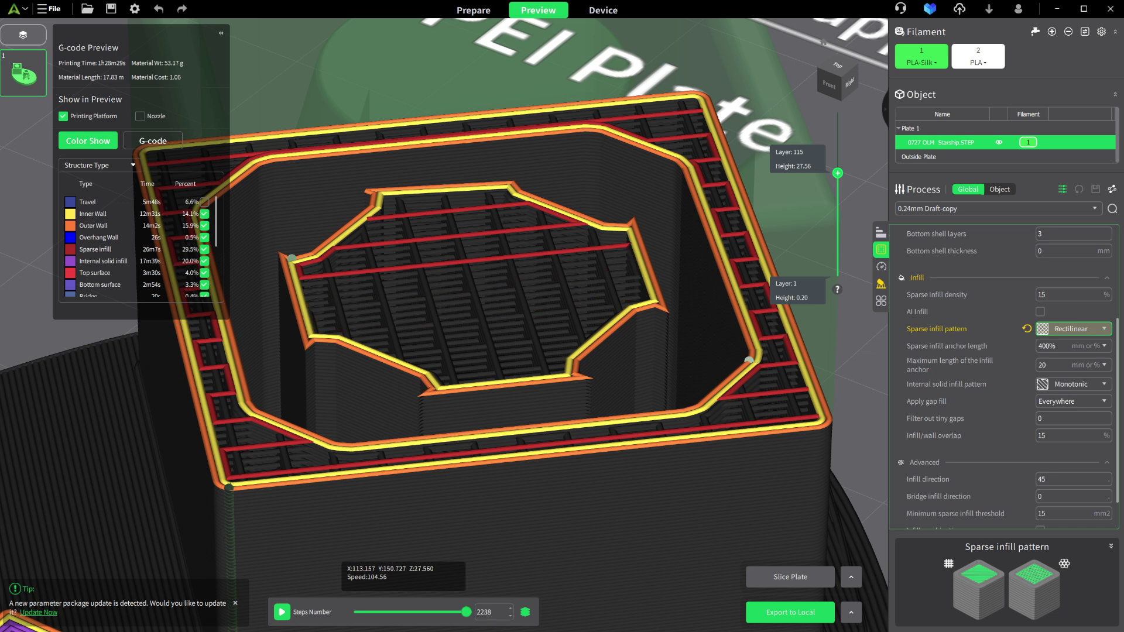
key("Right")
key("Right")
key("Right")
key("Right")
key("Right")
key("Right")
key("Right")
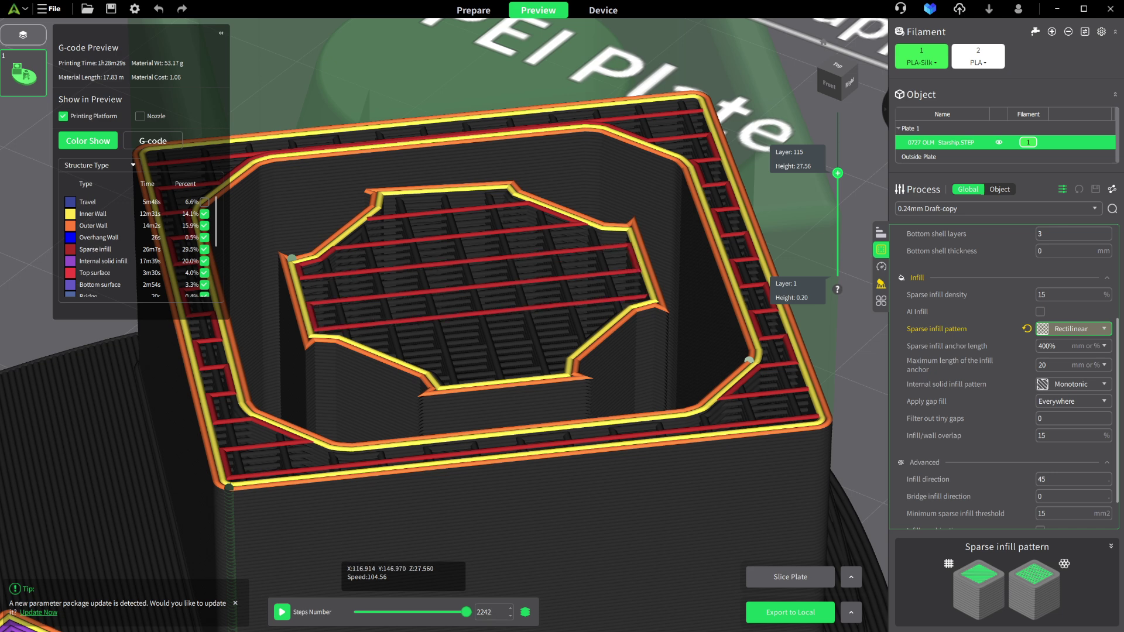
Step back through layer 116's toolpath to examine its rectilinear infill direction, and move up to layer 117
key("Up")
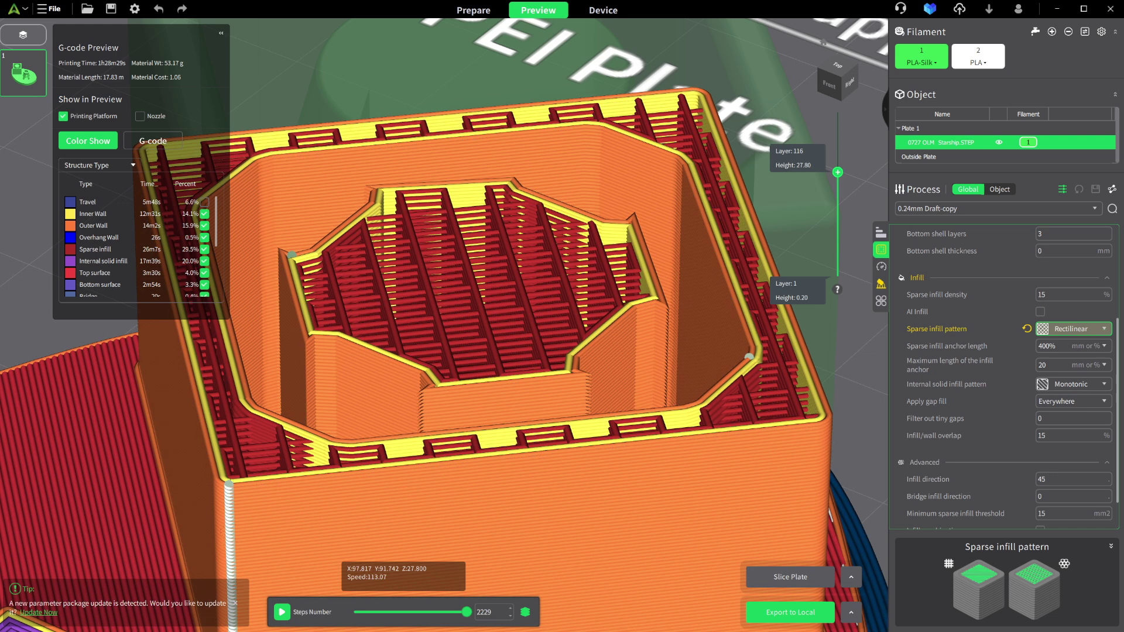
key("Left")
key("Left")
key("Left")
key("Left")
key("Left")
key("Left")
key("Left")
key("Left")
key("Left")
key("Left")
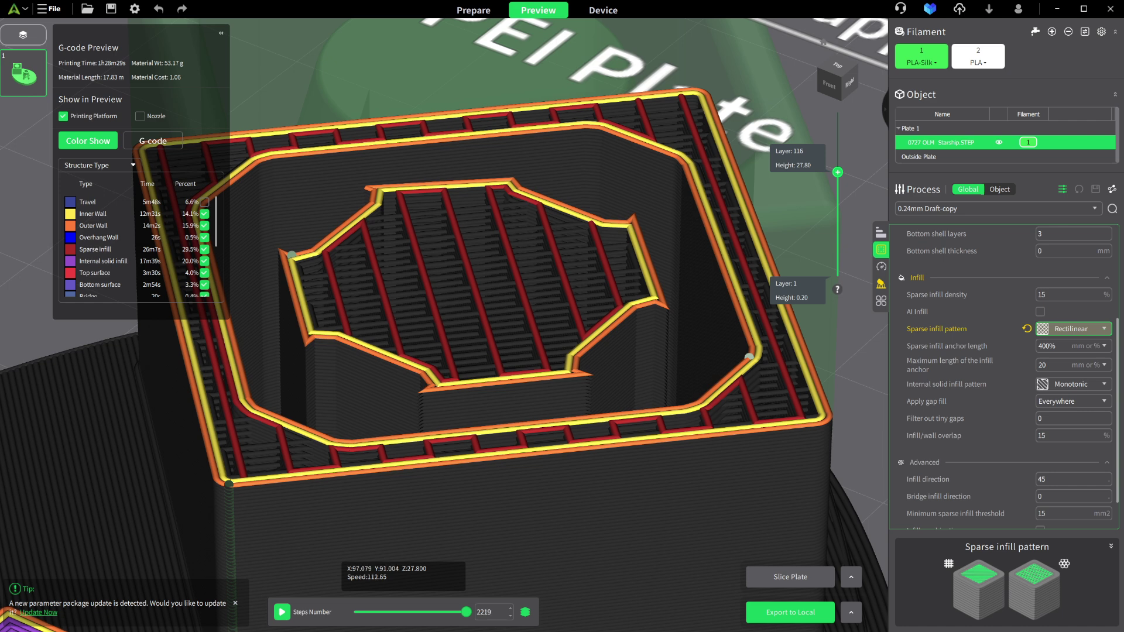
key("Left")
key("Left")
key("Left")
key("Left")
key("Left")
key("Left")
key("Left")
key("Left")
key("Left")
key("Left")
key("Left")
key("Left")
key("Left")
key("Left")
key("Left")
key("Left")
key("Left")
key("Left")
key("Left")
key("Left")
key("Left")
key("Left")
key("Left")
key("Left")
key("Left")
key("Left")
key("Up")
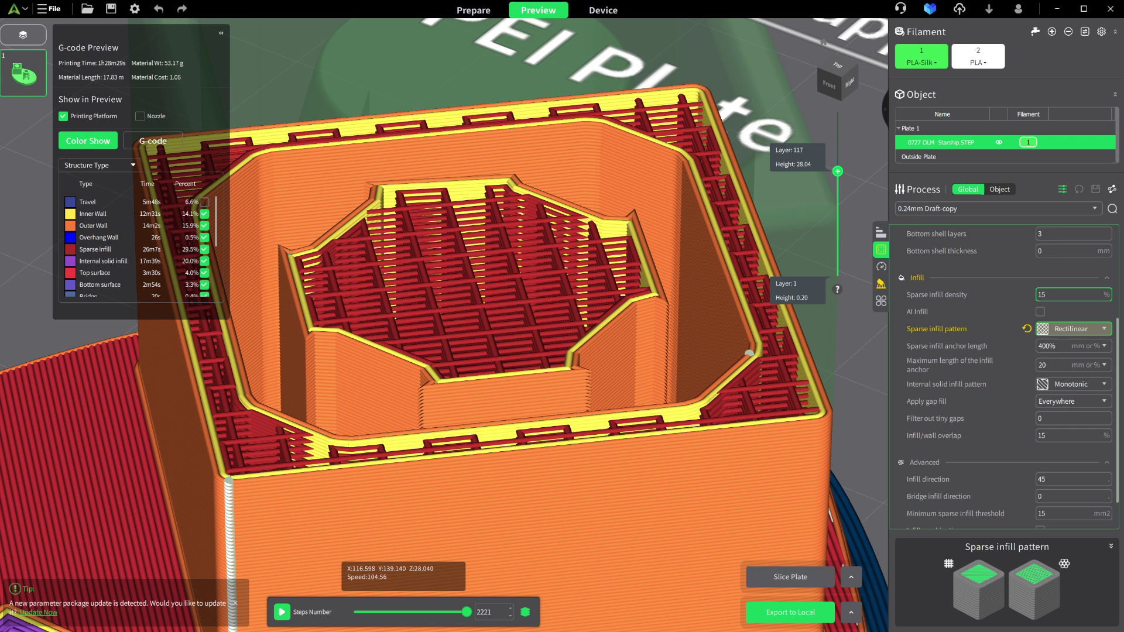
Set the sparse infill density to 5% and the pattern to Gyroid, and slice the plate
left_click_drag(1052, 295, 1025, 295)
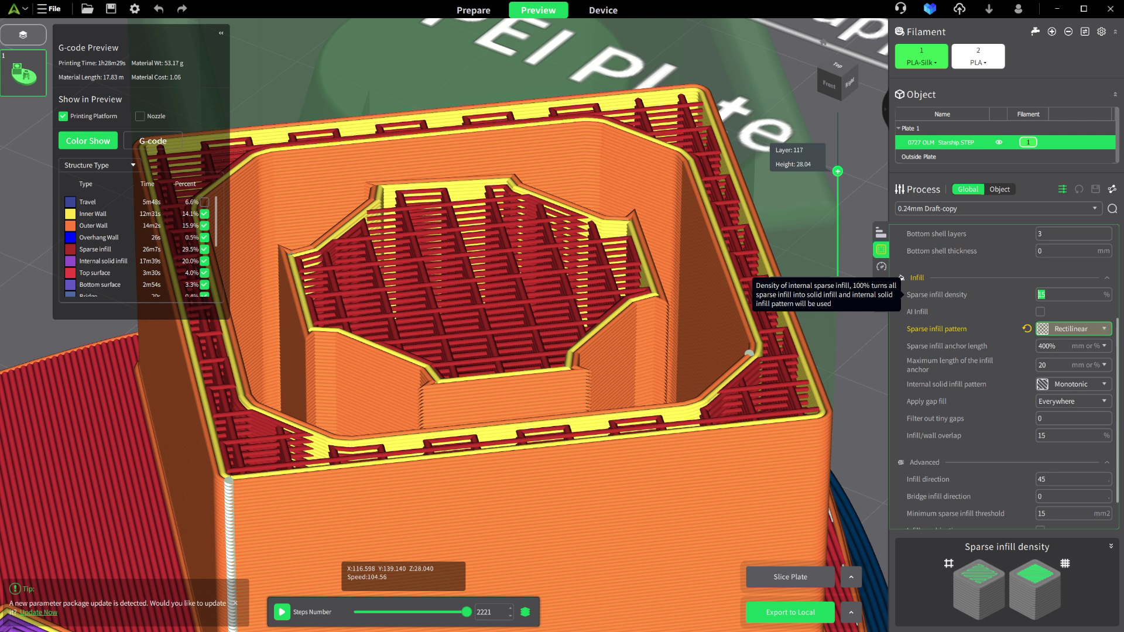
type("5")
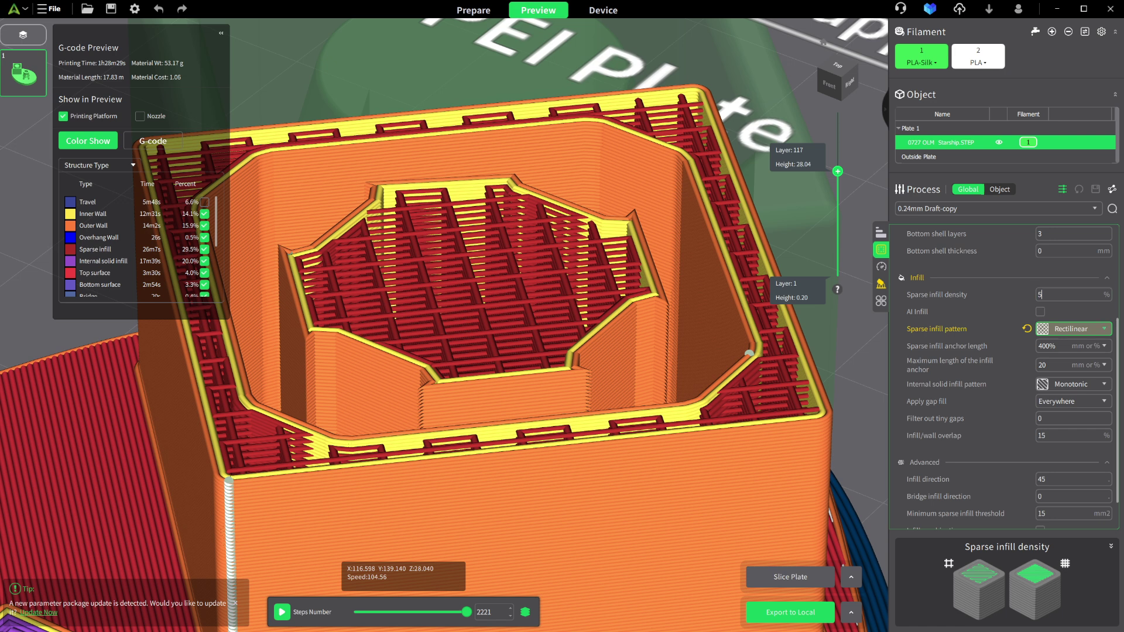
left_click(1074, 328)
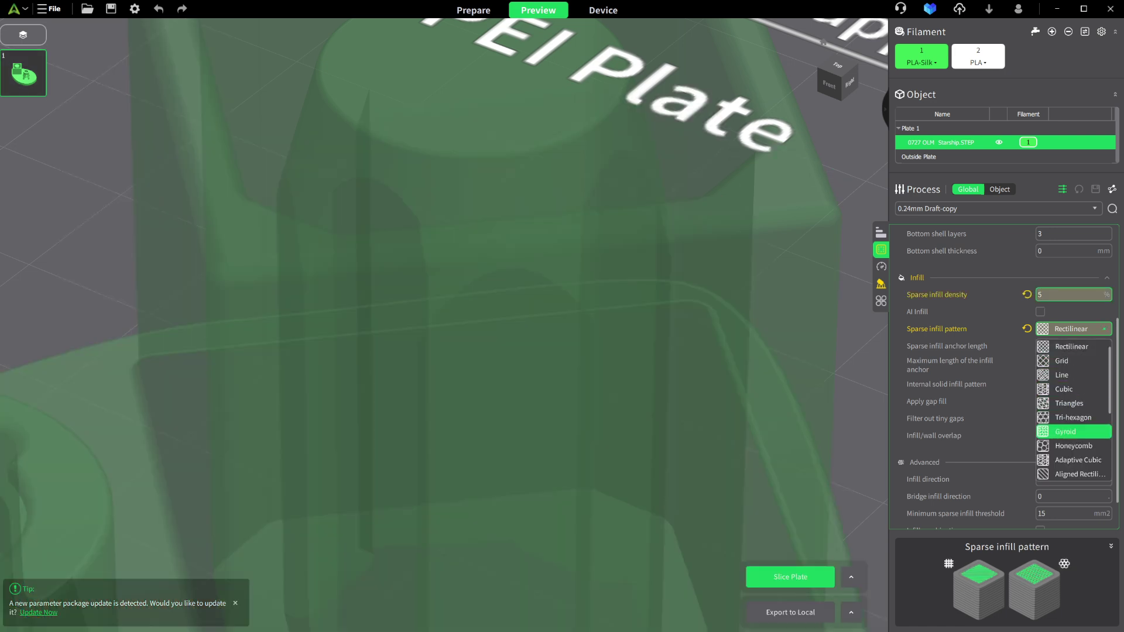
left_click(1073, 432)
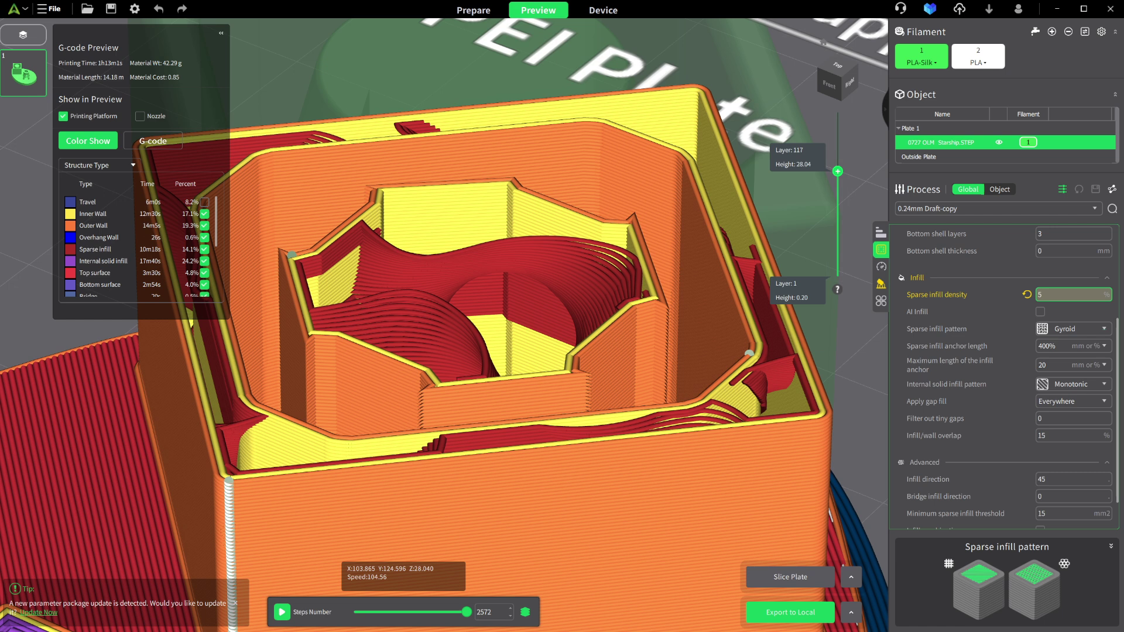
Reset the sparse infill density to its default of 15% and slice the plate again
left_click_drag(1049, 294, 1031, 294)
left_click(1026, 294)
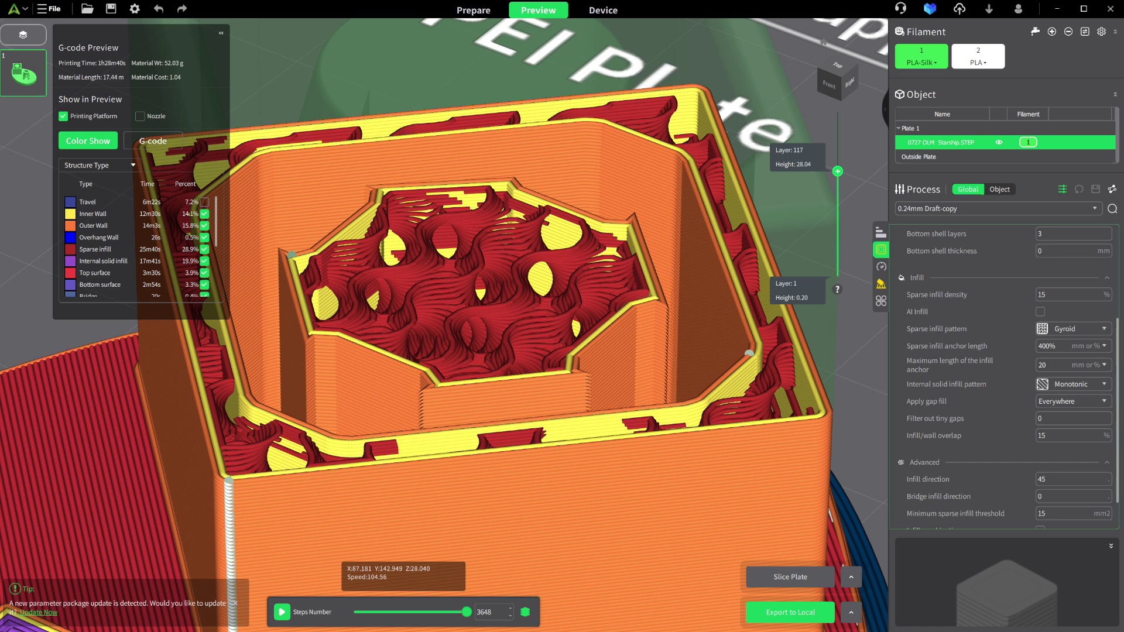
Move down and up through the sliced layers, ending at layer 109, to examine how the gyroid infill changes with height
left_click_drag(480, 328, 480, 333)
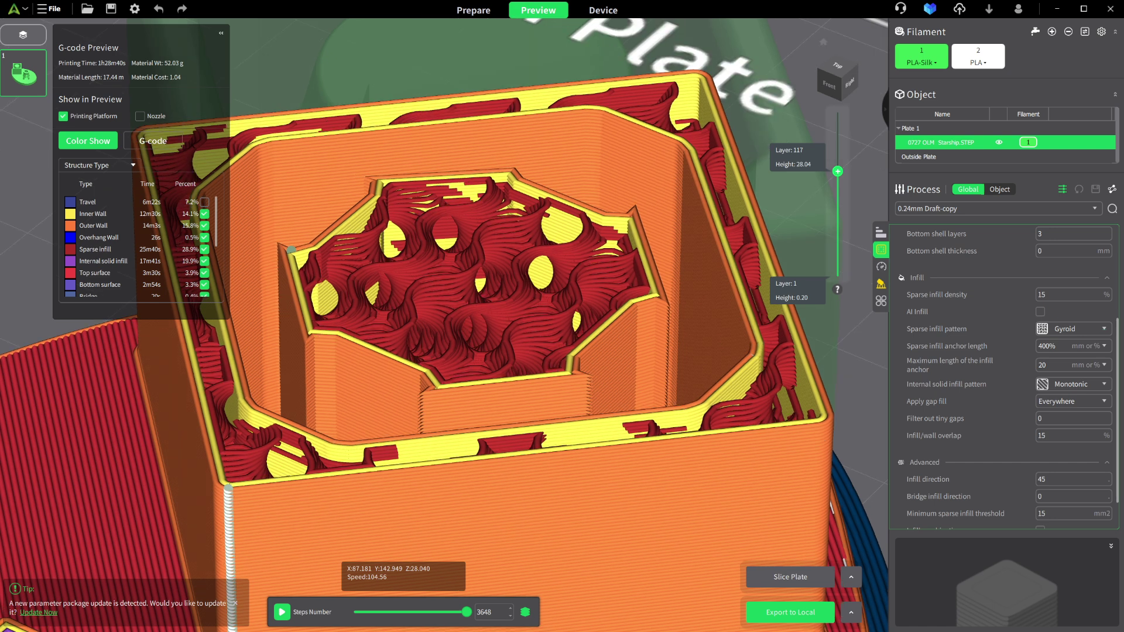
left_click_drag(838, 171, 837, 208)
scroll(838, 209, "down", 11)
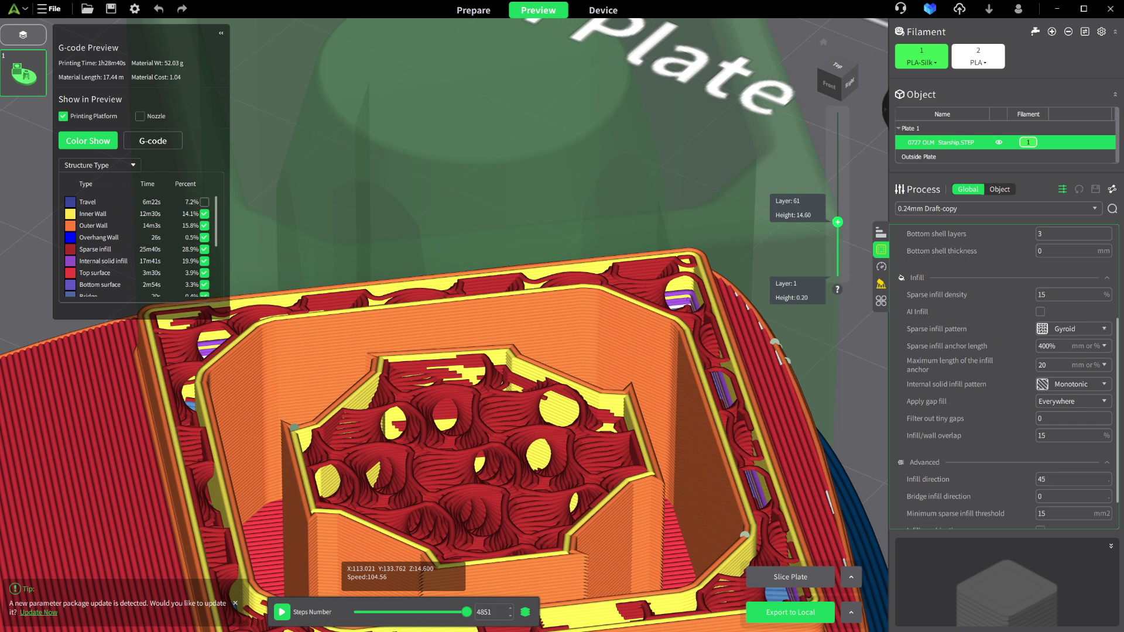
scroll(837, 199, "up", 20)
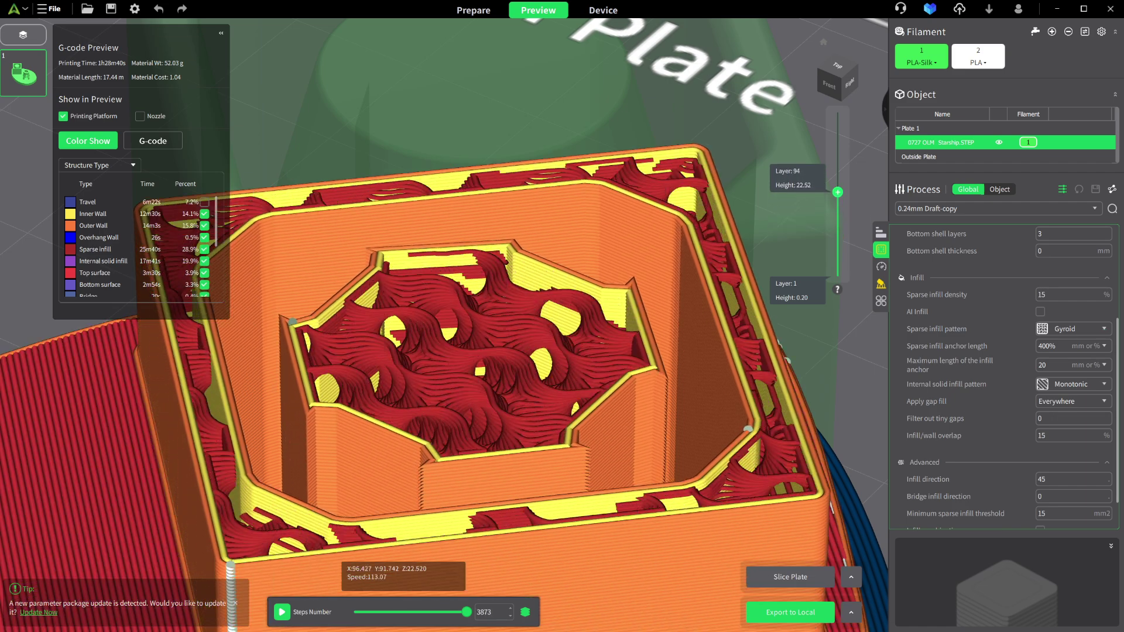
scroll(838, 176, "down", 20)
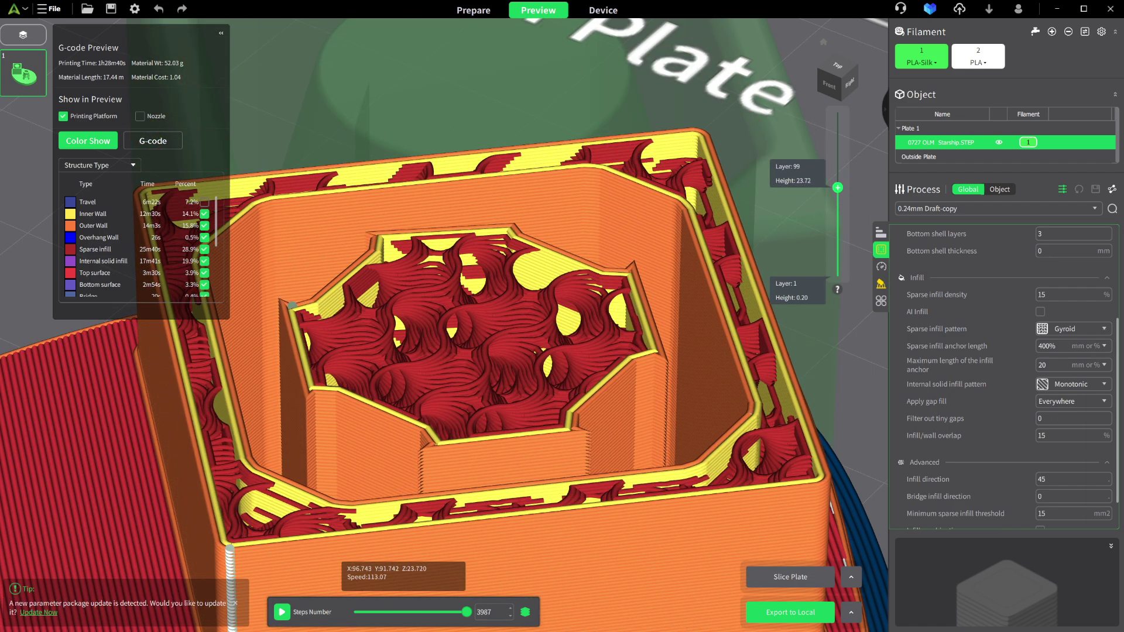
scroll(838, 197, "up", 6)
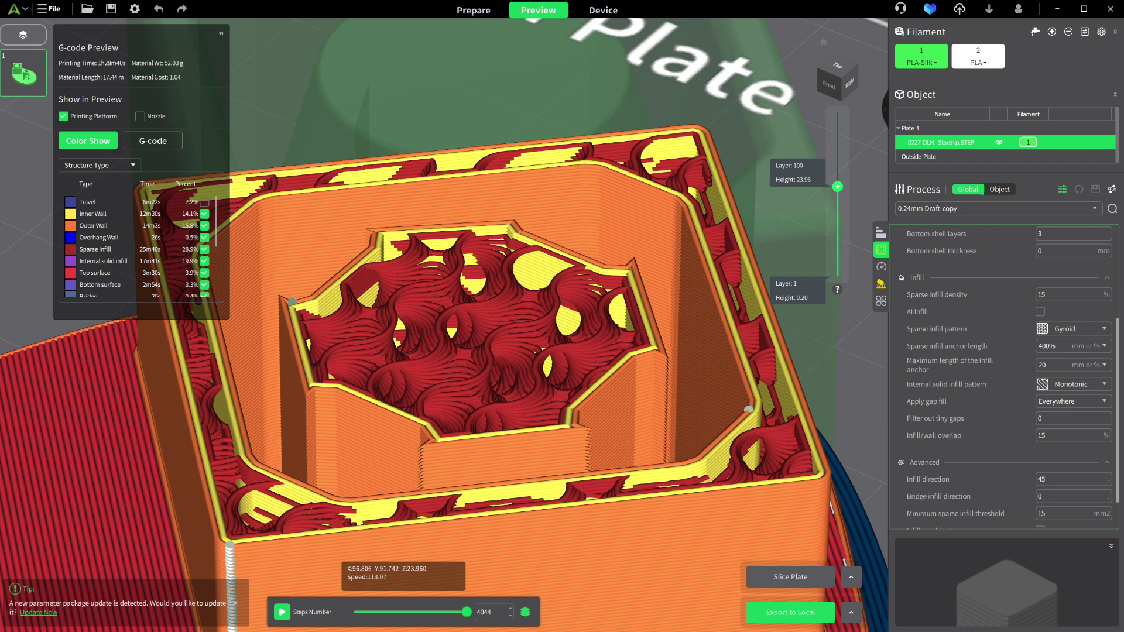
scroll(837, 187, "up", 5)
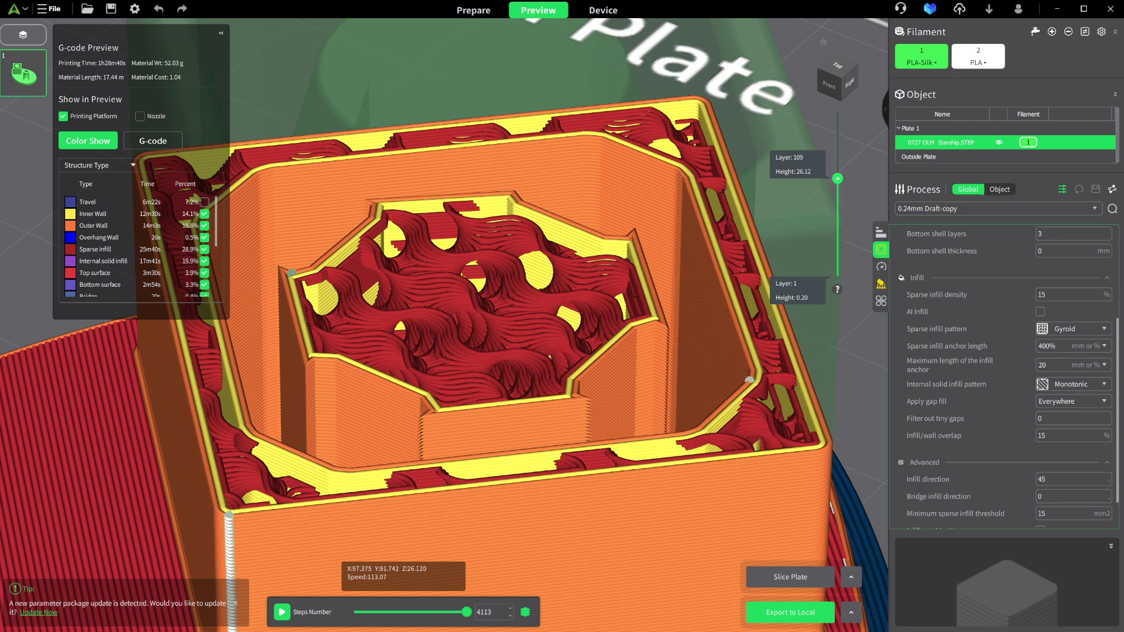
Change the sparse infill pattern from Gyroid to Rectilinear
mouse_move(1071, 251)
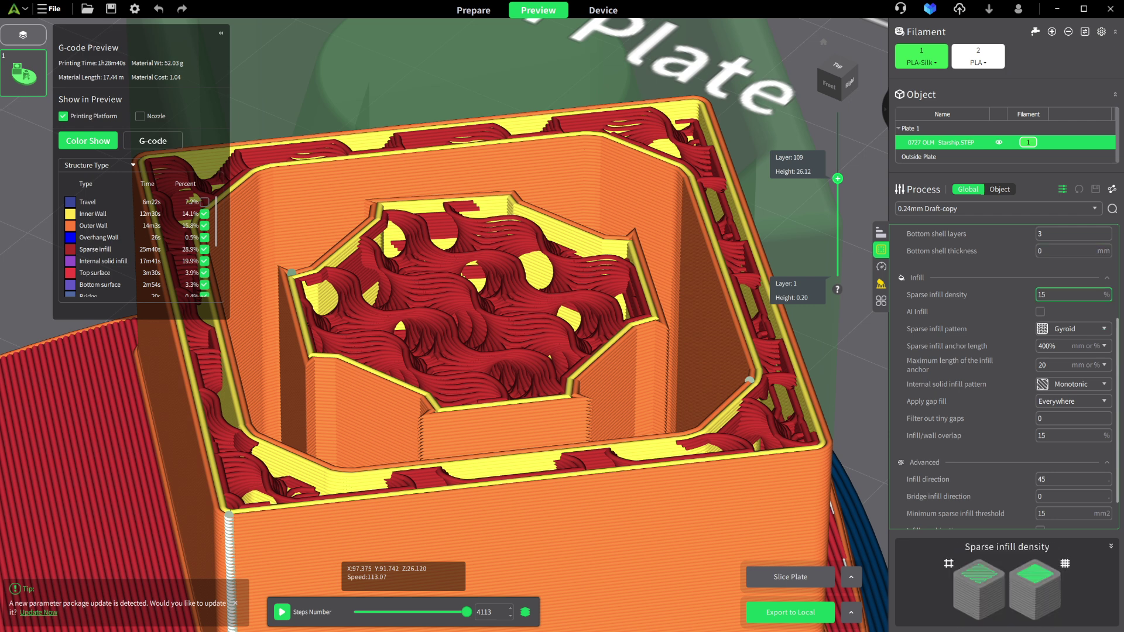
double_click(1066, 295)
left_click(1074, 329)
left_click(1071, 329)
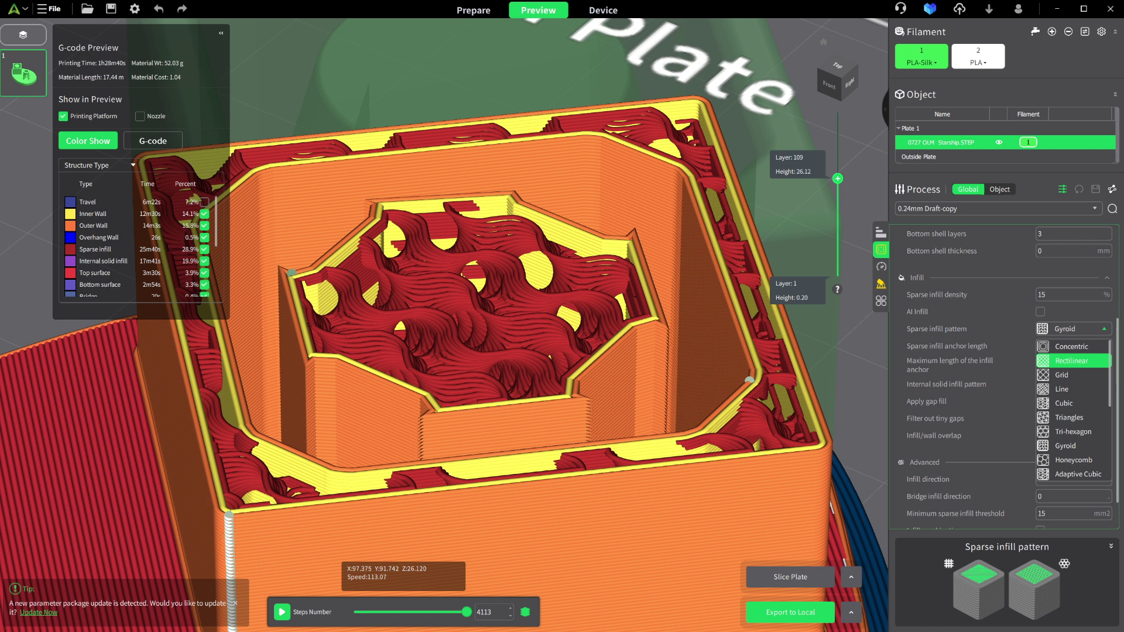
left_click(1071, 361)
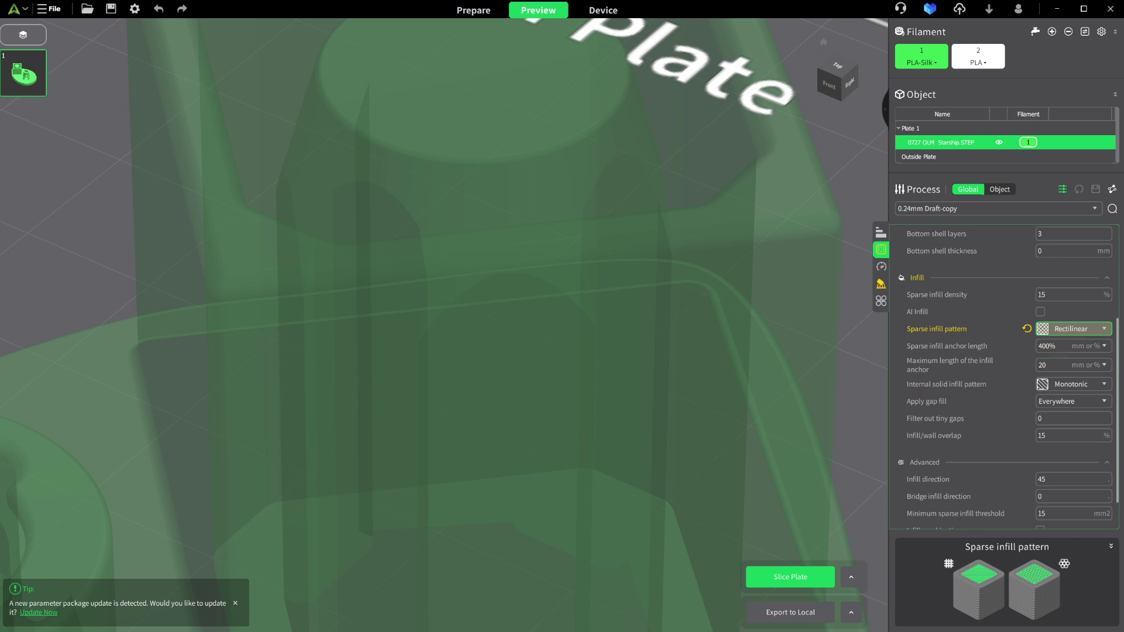
Set the sparse infill pattern to Grid and the sparse infill density to 5%
left_click(1072, 329)
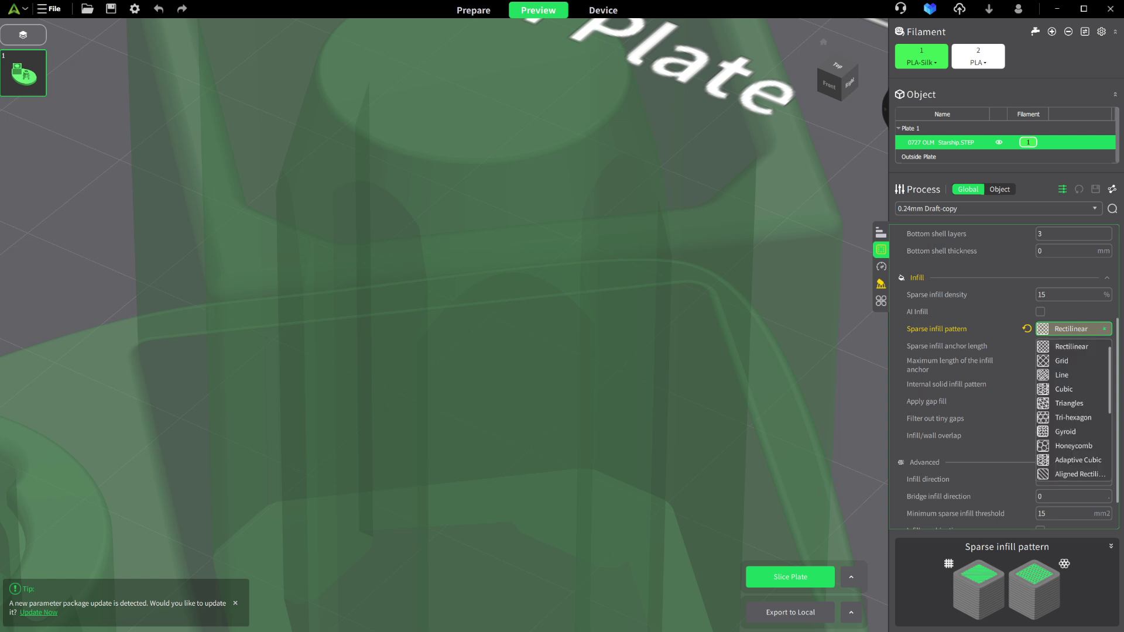
left_click(1071, 363)
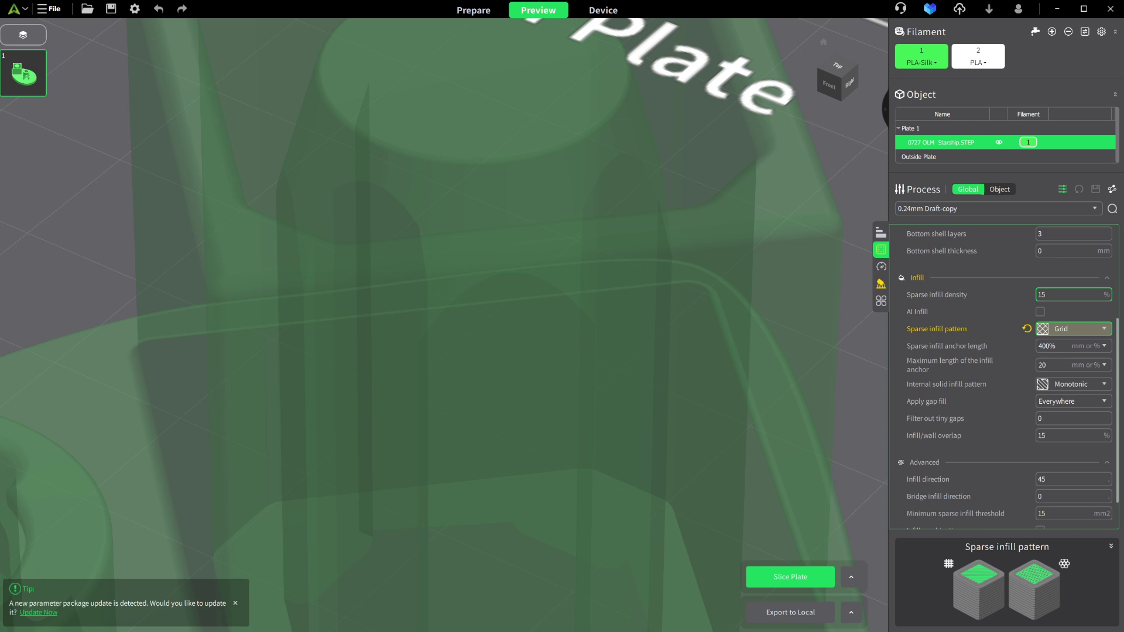
left_click_drag(1052, 295, 995, 288)
type("5")
left_click(995, 279)
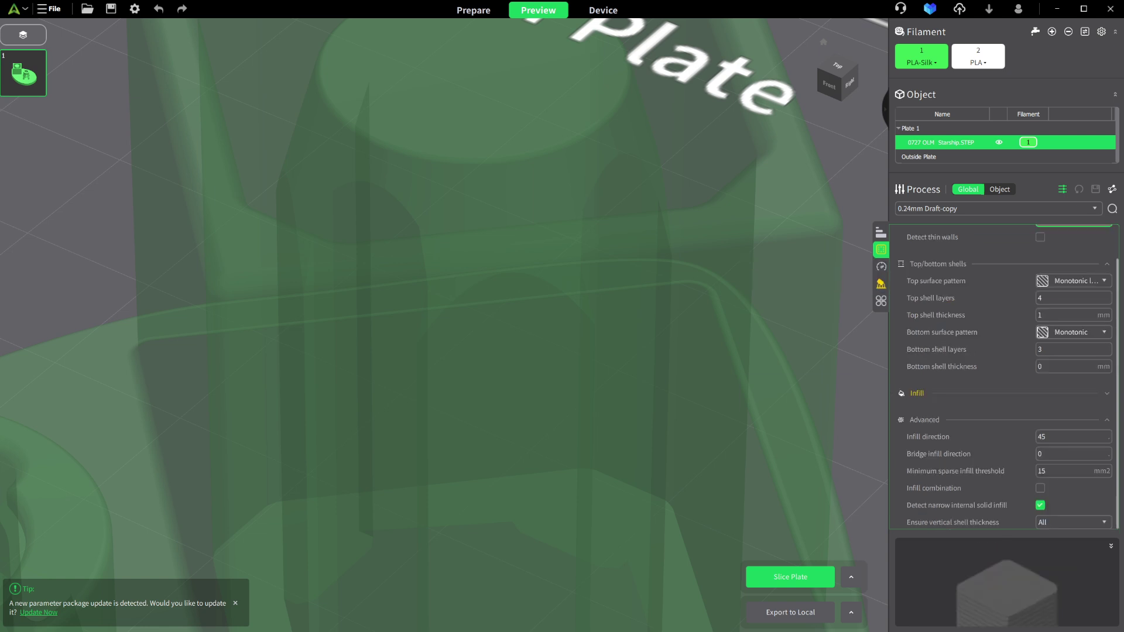
Review the wall, shell and infill settings, and slice the plate
scroll(995, 305, "up", 2)
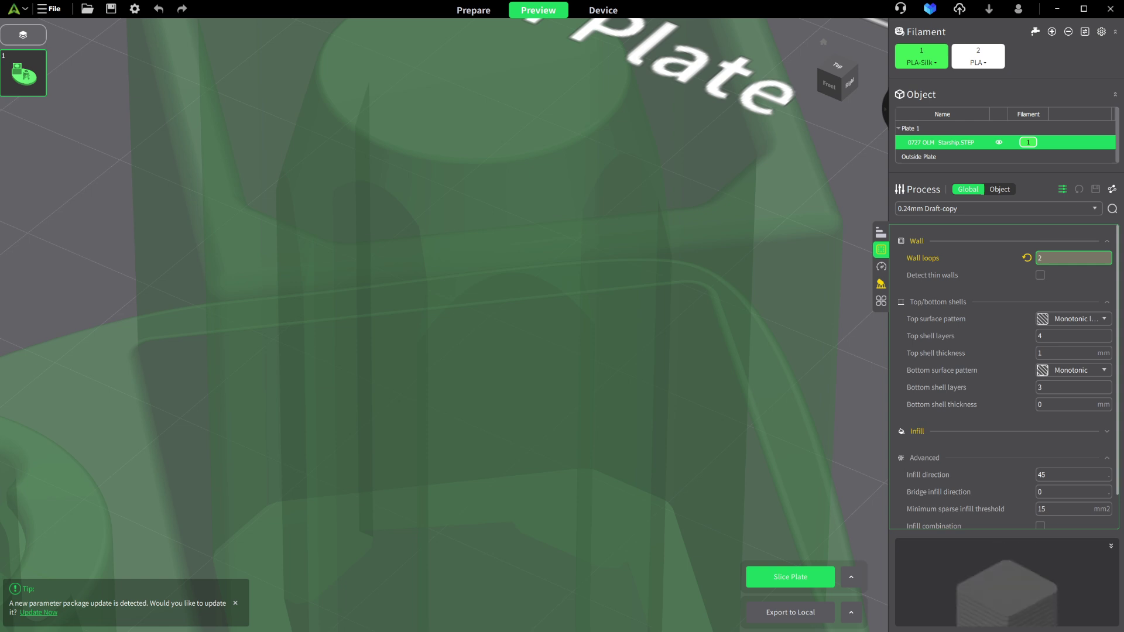
scroll(1007, 377, "down", 1)
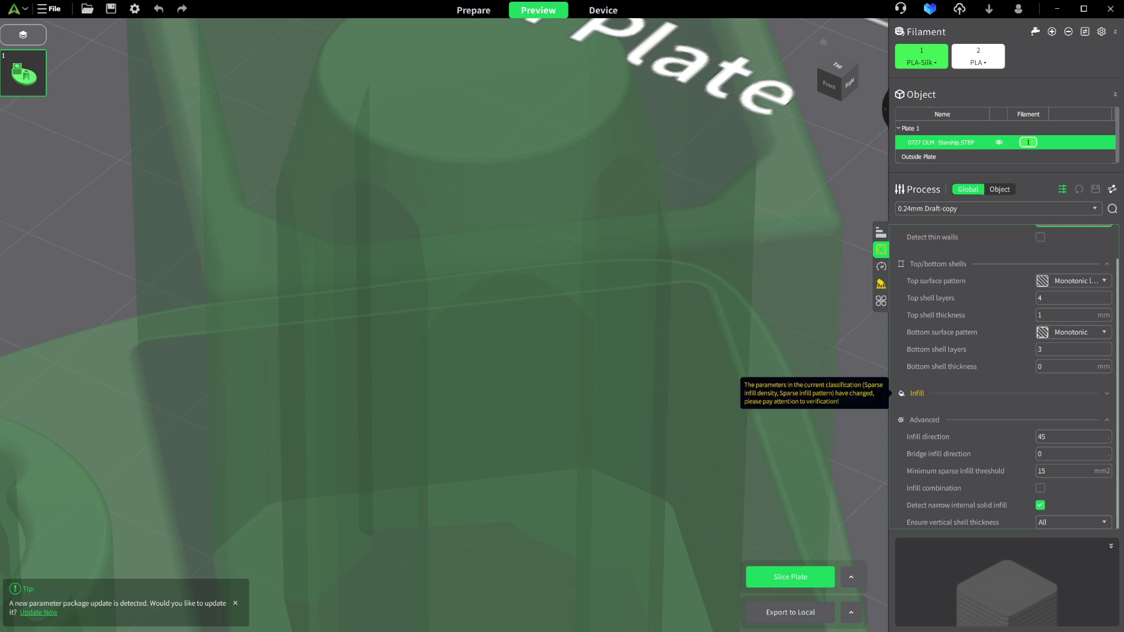
left_click(913, 393)
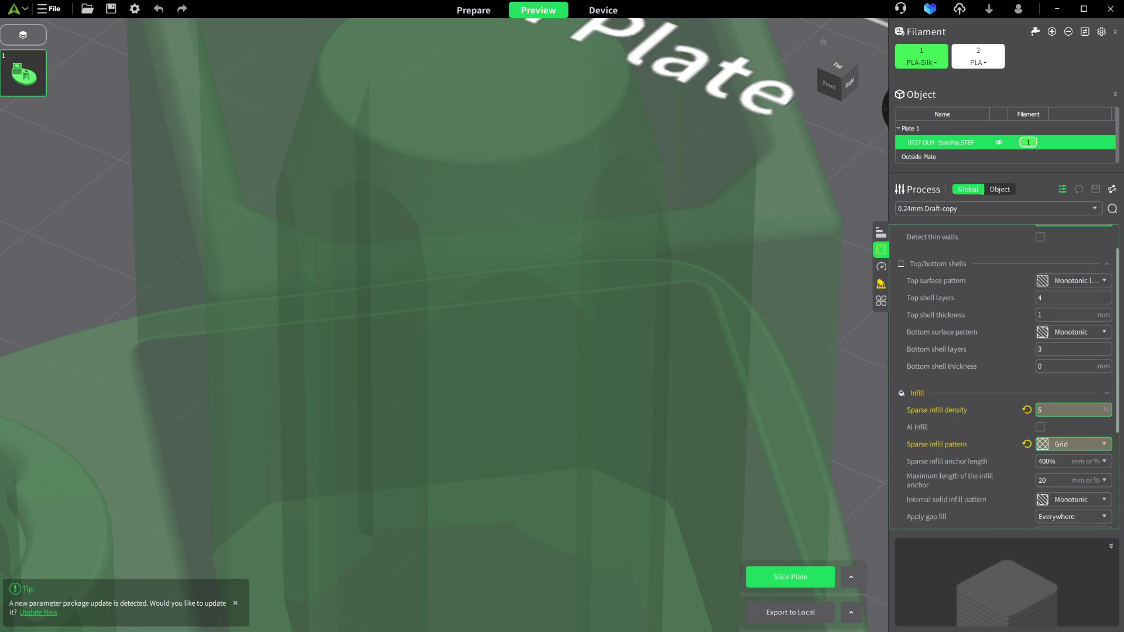
left_click(790, 577)
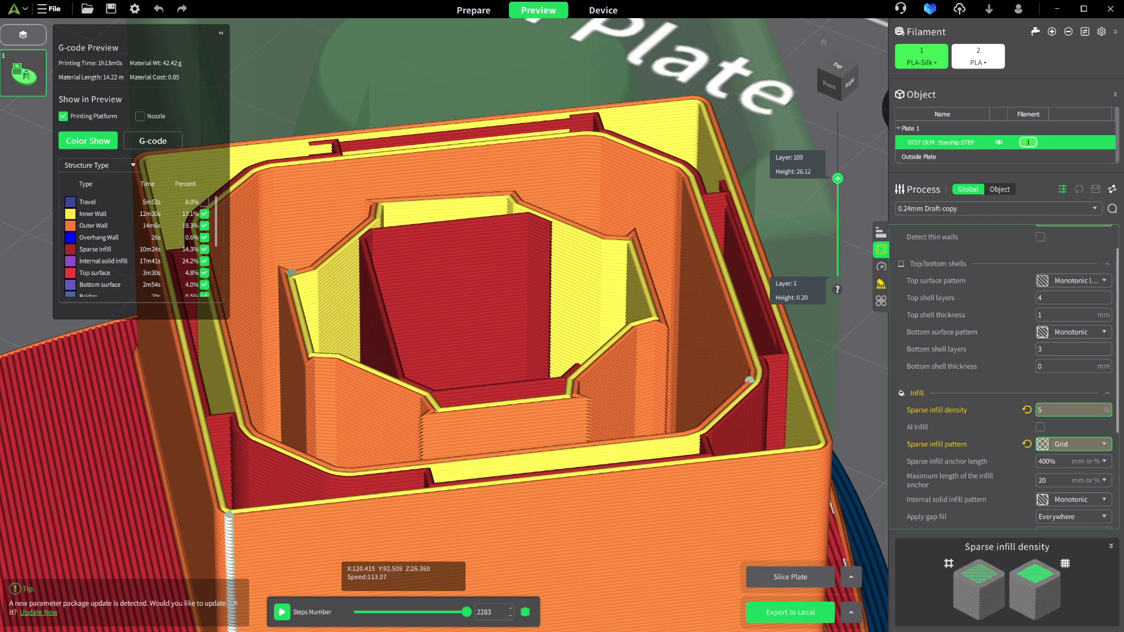
Set the sparse infill density to 6% with the Grid pattern kept, and slice the plate again
type("6")
scroll(705, 264, "down", 14)
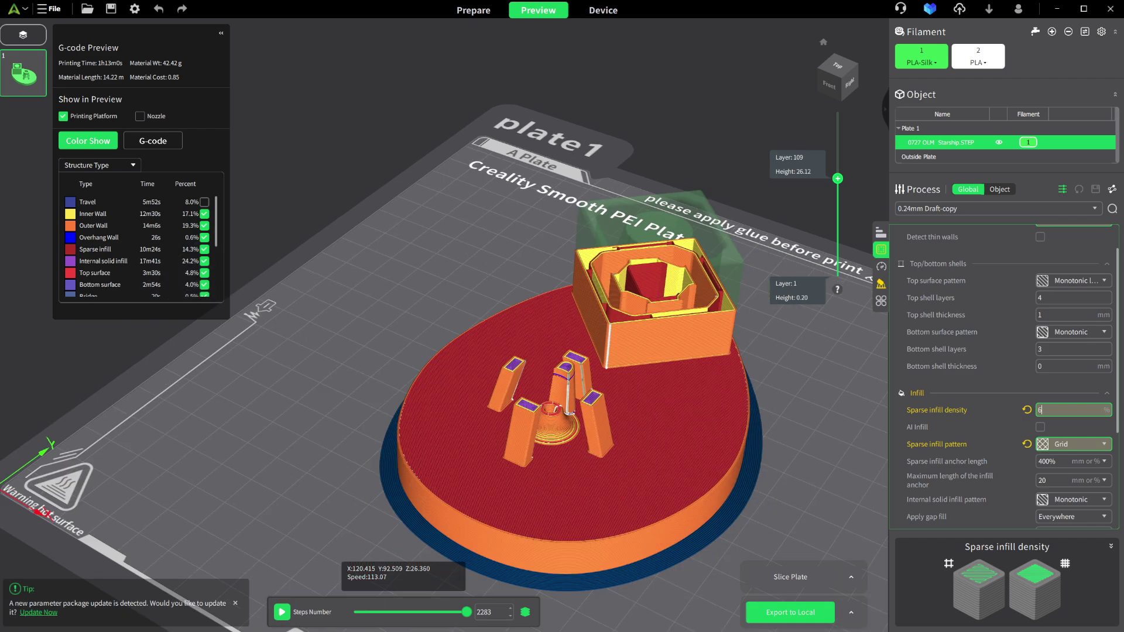
scroll(726, 316, "up", 2)
scroll(683, 443, "up", 3)
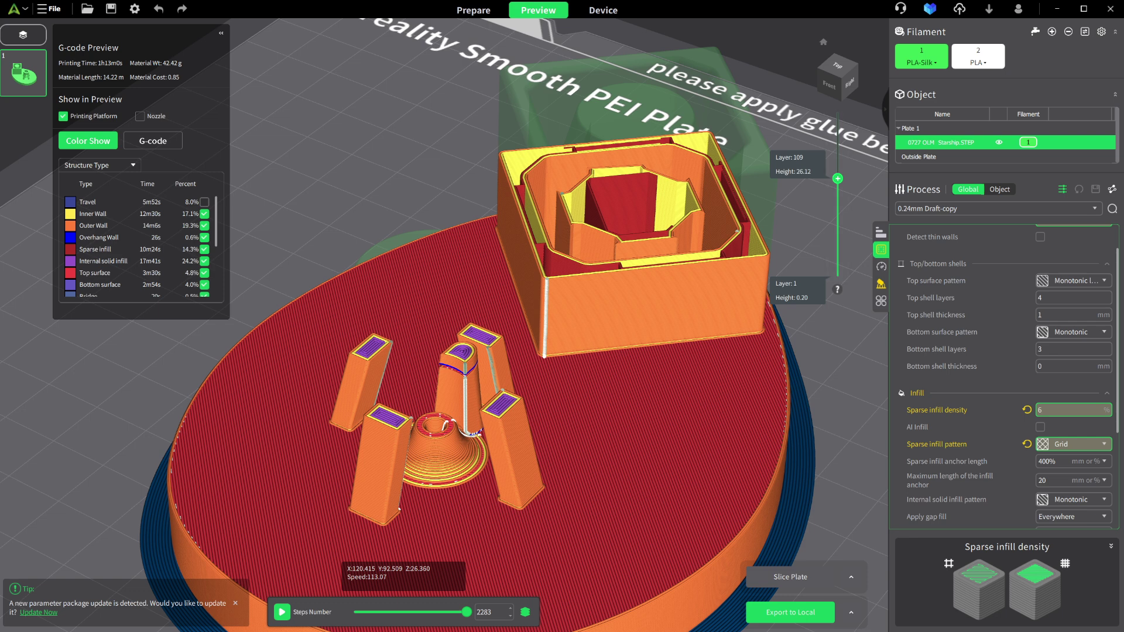
key("Return")
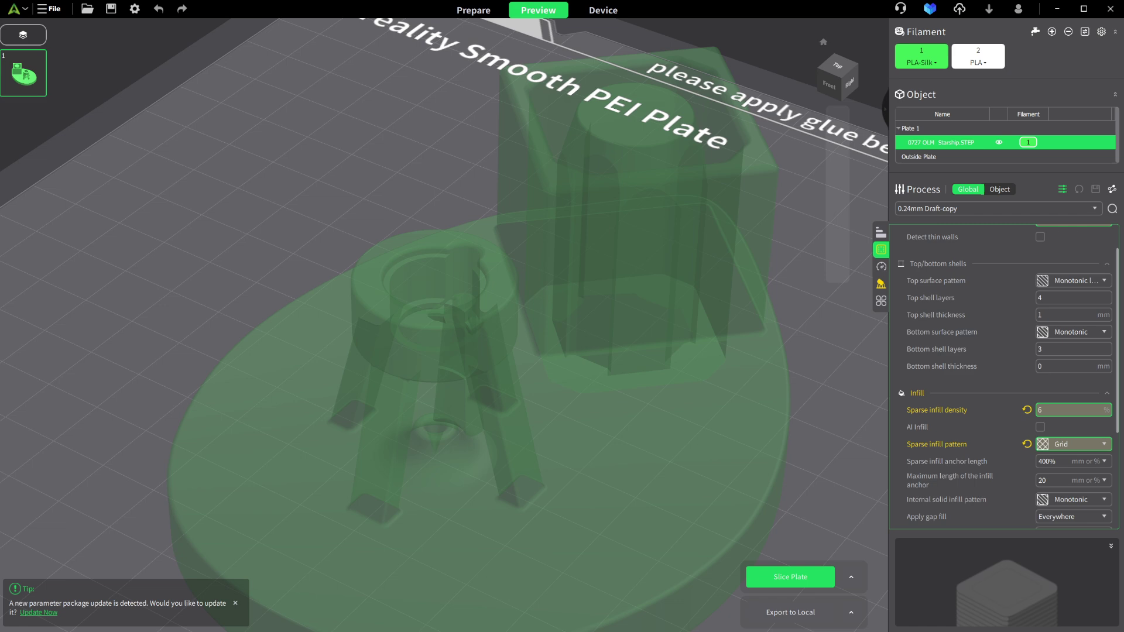
key("ctrl+r")
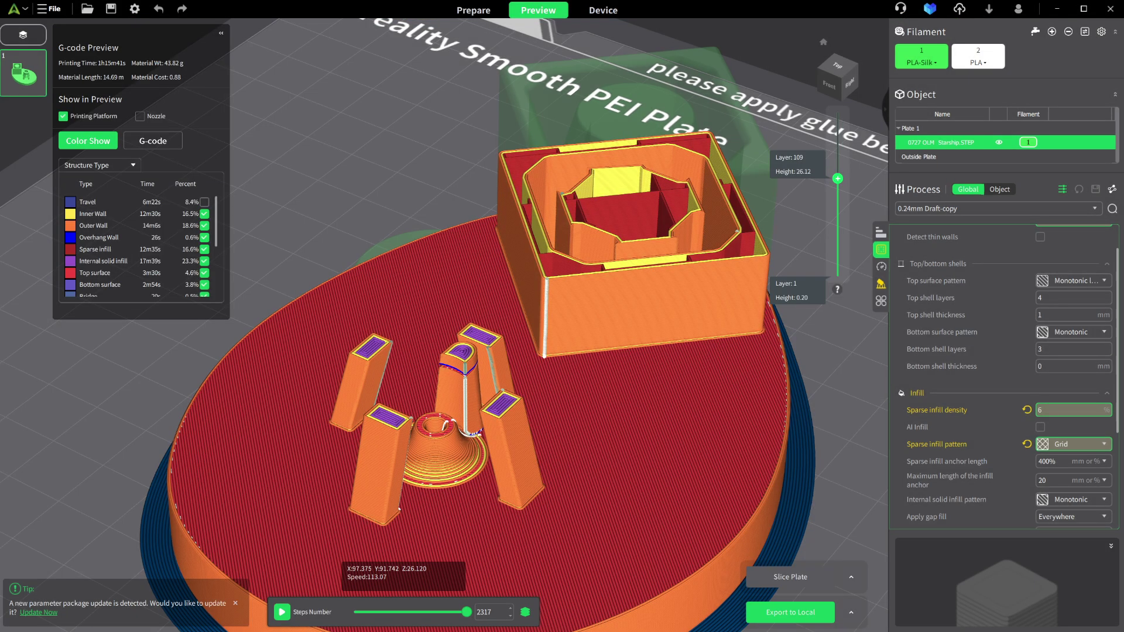
Move down through the sliced layers to layer 38 and back up to layer 40 to examine the grid infill inside the base
key("Down")
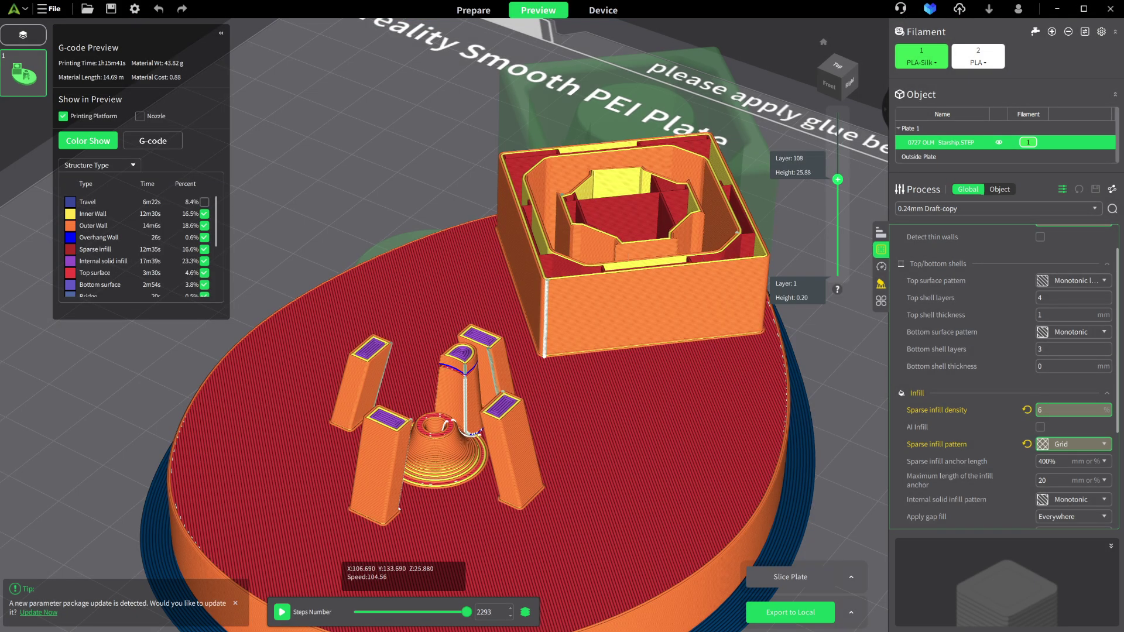
key("Down")
key("Down")
key("Down")
key("Down")
key("Down")
key("Down")
key("Down")
key("Down")
key("Down")
key("Down")
key("Down")
key("Down")
key("Down")
key("Down")
key("Down")
key("Down")
key("Down")
key("Down")
key("Down")
key("Down")
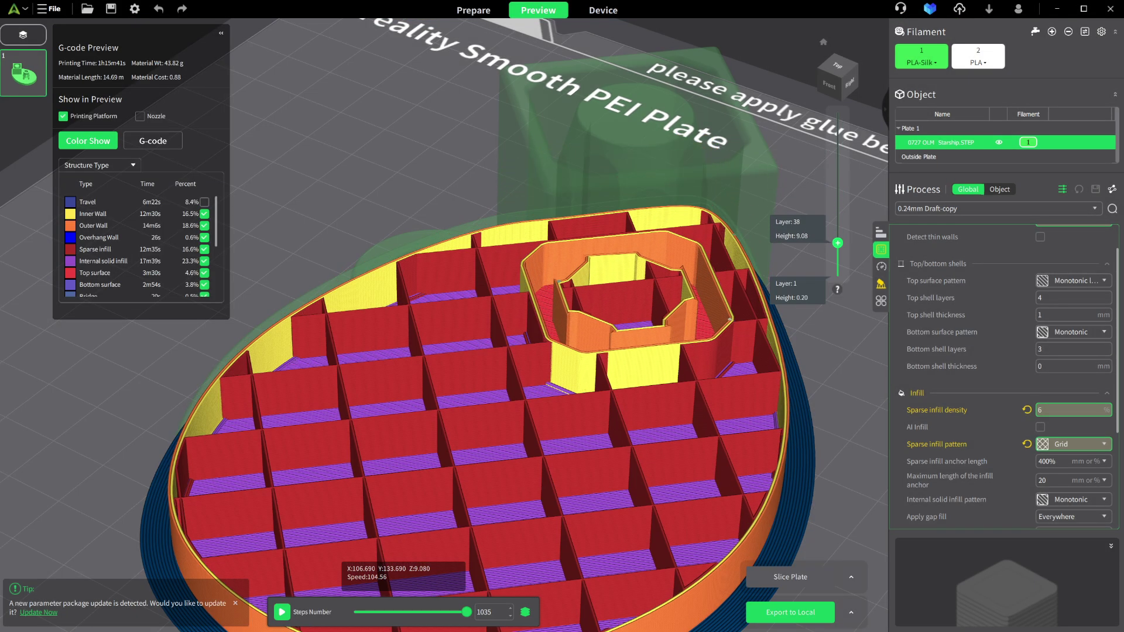
key("Up")
key("Up")
key("Up")
key("Up")
key("Up")
key("Up")
key("Up")
key("Up")
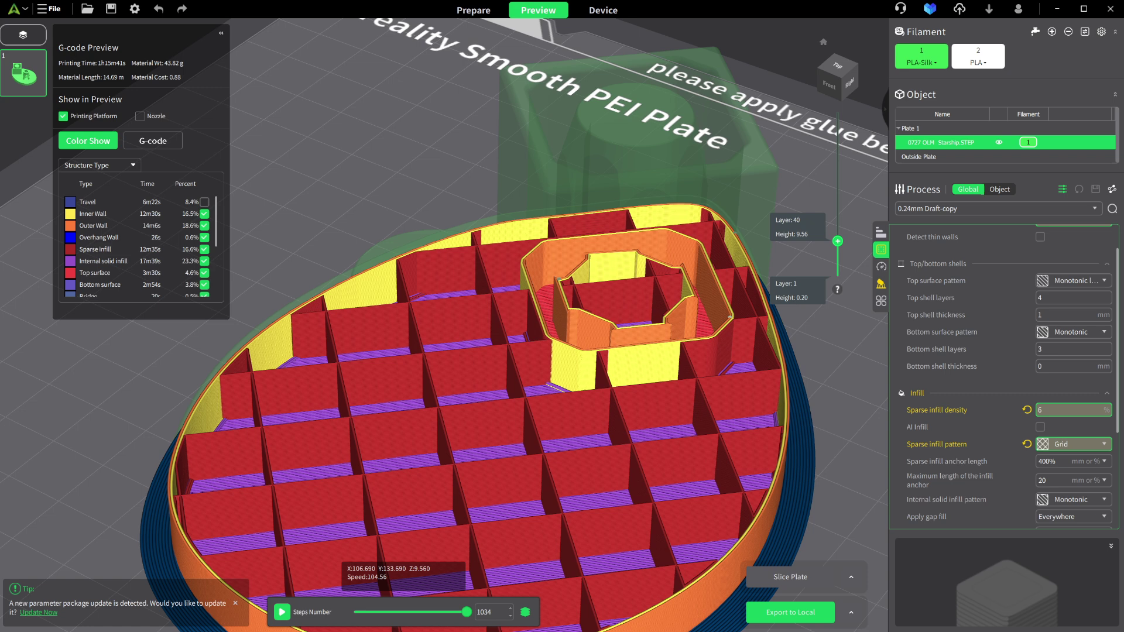
mouse_move(930, 298)
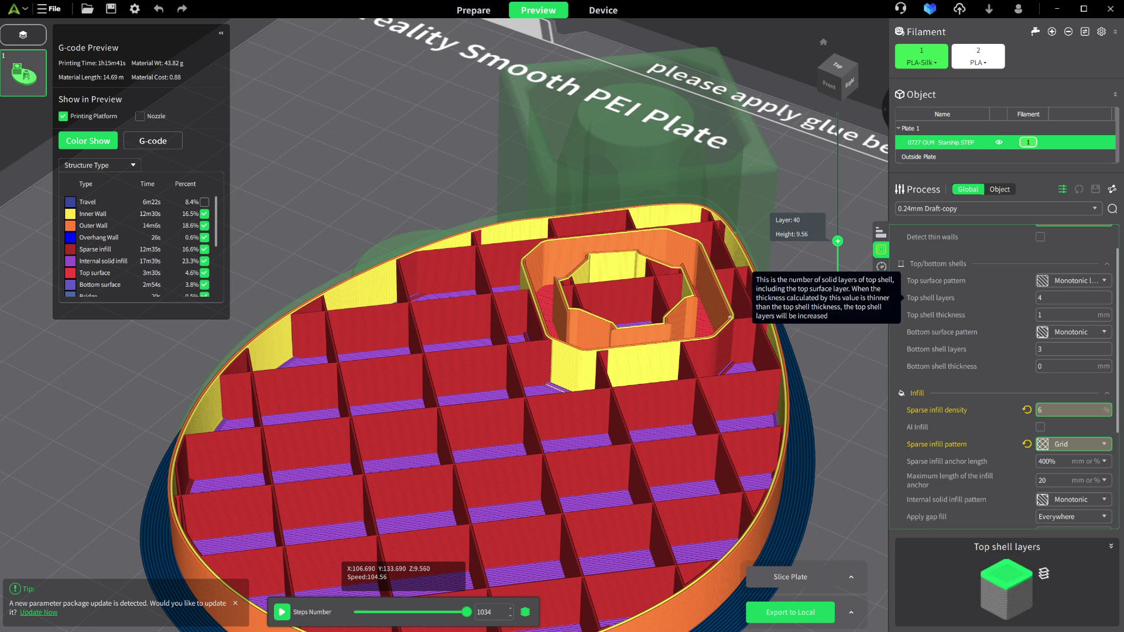